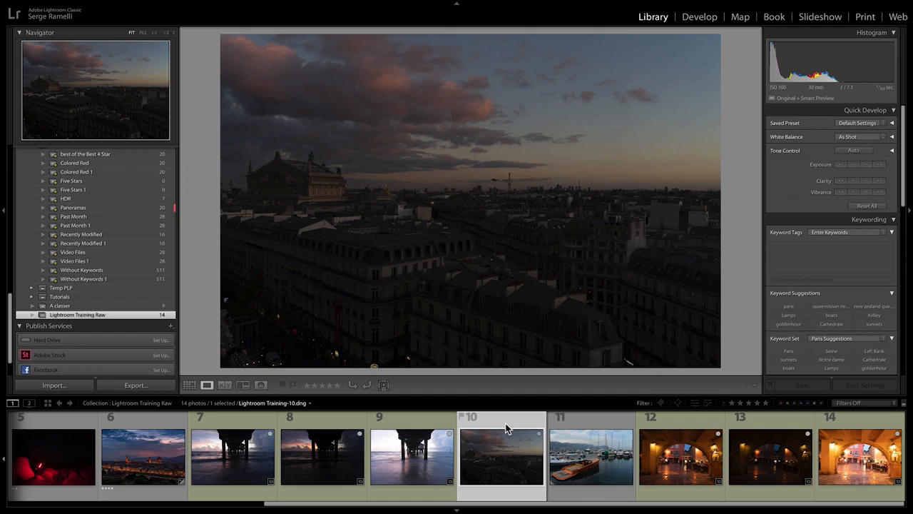
# Step: Open the Paris rooftop photo in Develop and set Shadows to +100 and Highlights to −100
pyautogui.click(699, 18)
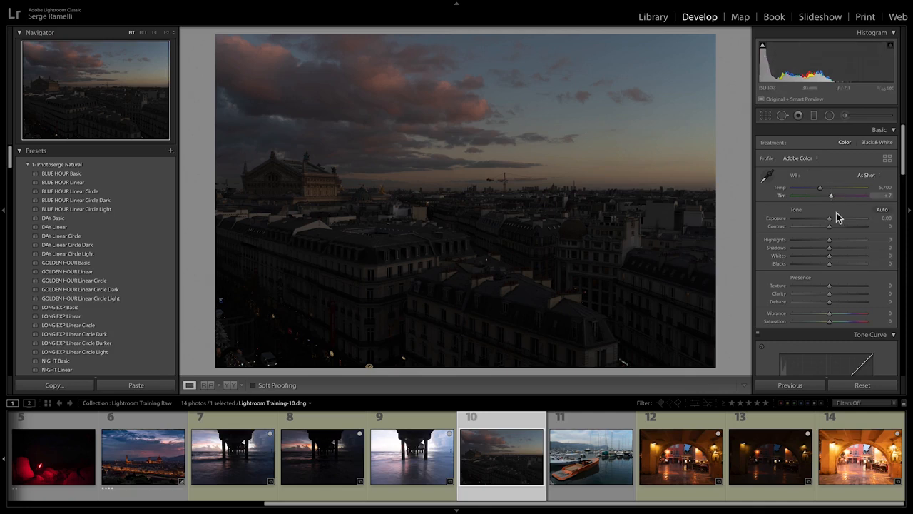
pyautogui.moveTo(830, 263)
pyautogui.mouseDown()
pyautogui.moveTo(813, 264)
pyautogui.moveTo(844, 265)
pyautogui.moveTo(818, 264)
pyautogui.moveTo(843, 265)
pyautogui.moveTo(831, 263)
pyautogui.mouseUp()
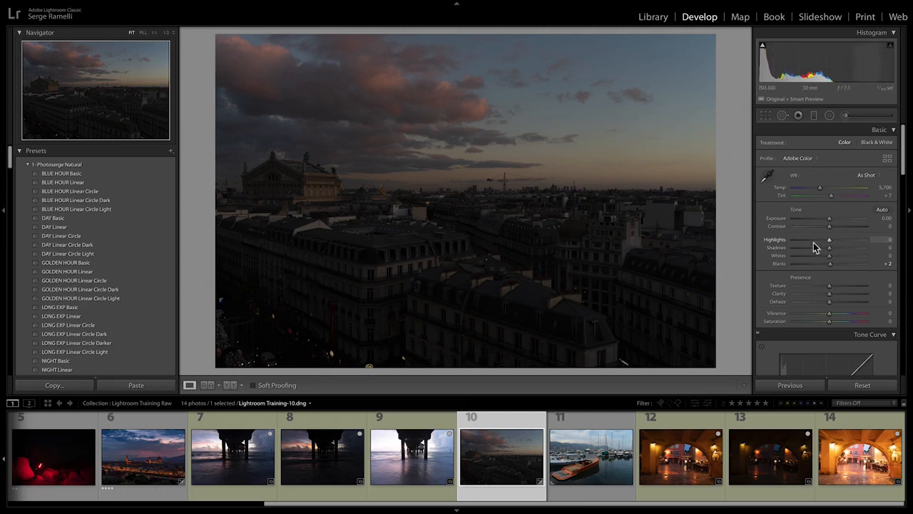
pyautogui.moveTo(831, 251)
pyautogui.mouseDown()
pyautogui.moveTo(880, 254)
pyautogui.moveTo(831, 257)
pyautogui.mouseUp()
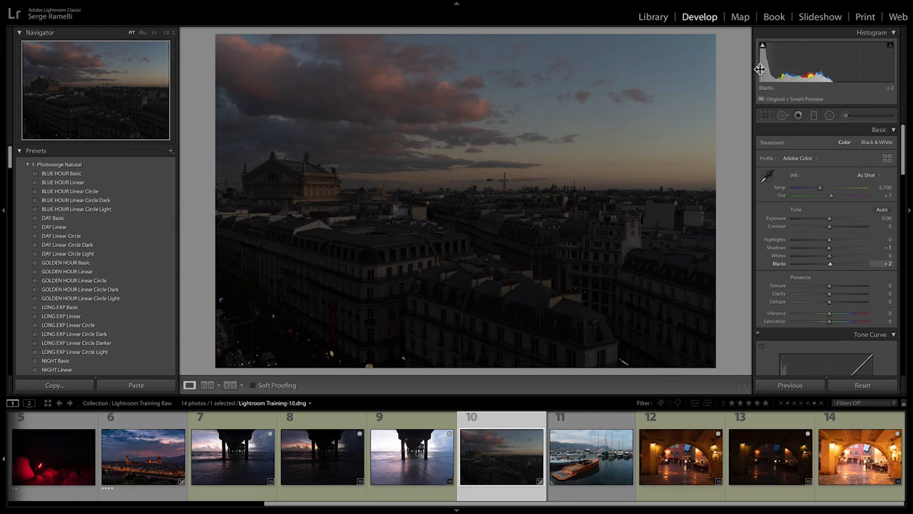
pyautogui.moveTo(837, 247); pyautogui.dragTo(905, 253)
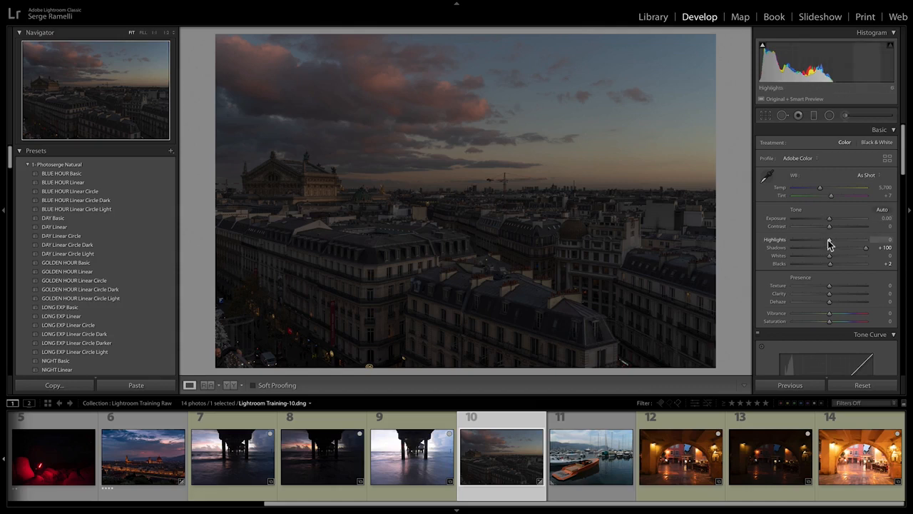
pyautogui.moveTo(829, 240); pyautogui.dragTo(783, 241)
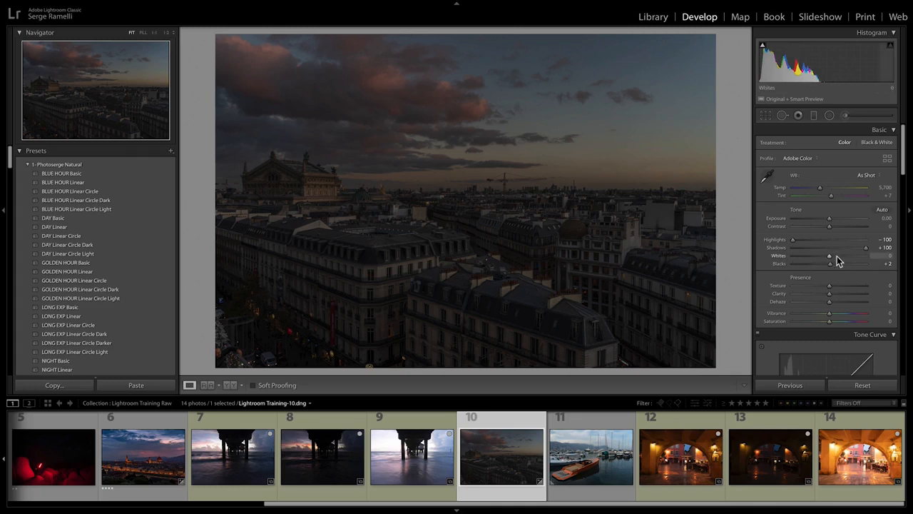
# Step: Set Blacks to −11 using the clipping preview to check the shadows
pyautogui.press('alt')
pyautogui.keyDown('alt'); pyautogui.click(830, 265); pyautogui.keyUp('alt')
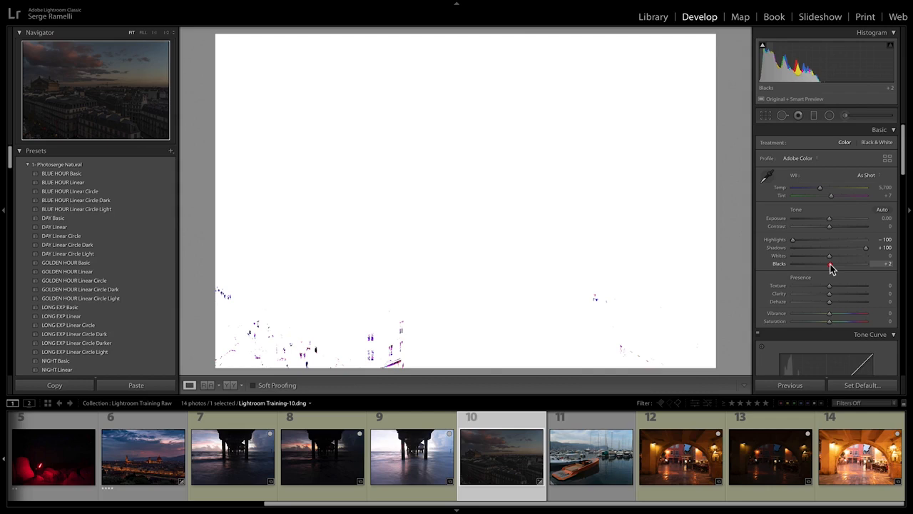
pyautogui.moveTo(830, 268); pyautogui.dragTo(817, 268)
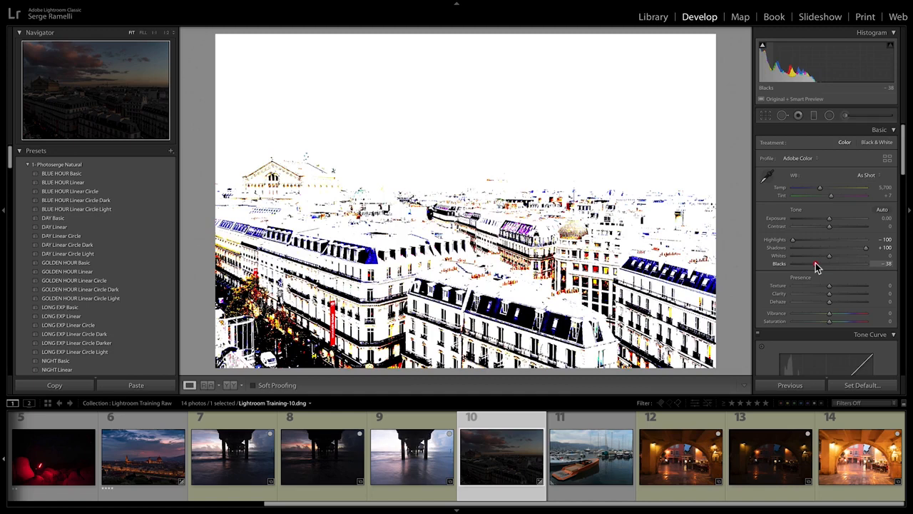
pyautogui.moveTo(817, 268); pyautogui.dragTo(823, 265)
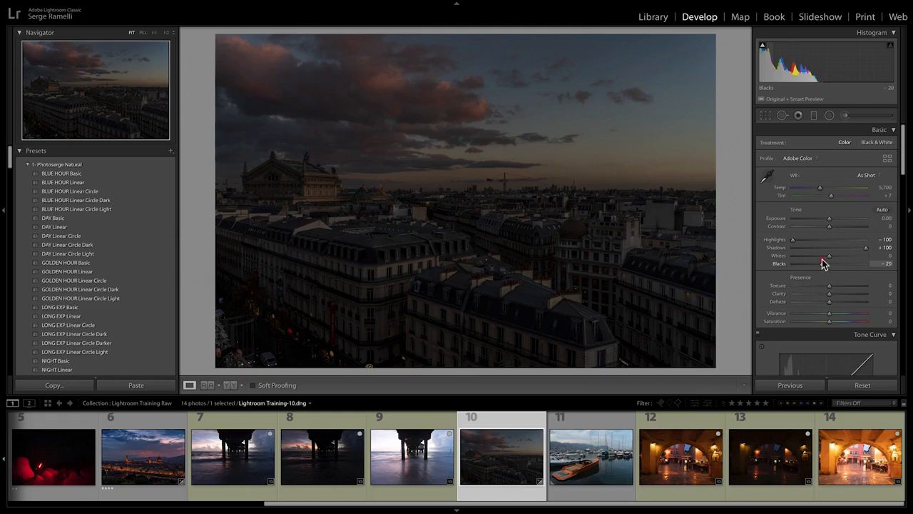
pyautogui.moveTo(824, 264); pyautogui.dragTo(825, 264)
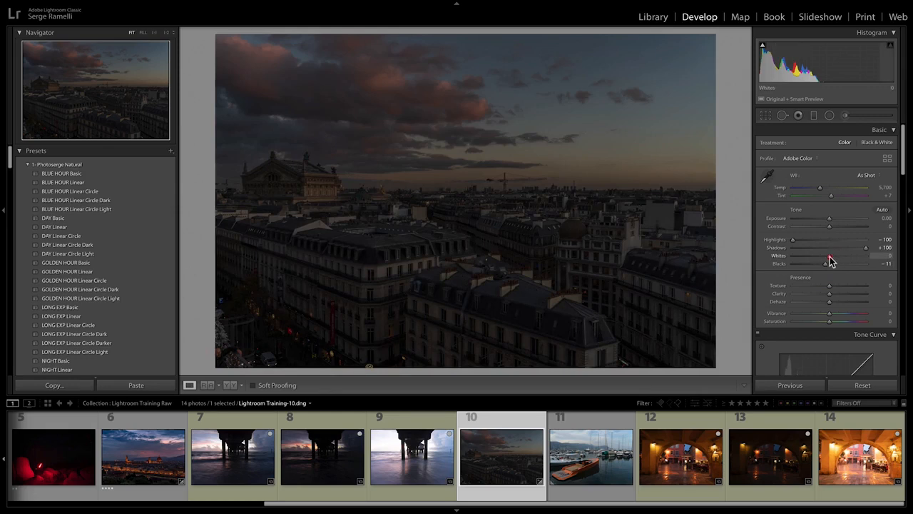
# Step: Set Whites to +73 using the clipping preview to check the highlights
pyautogui.moveTo(829, 258); pyautogui.dragTo(861, 257)
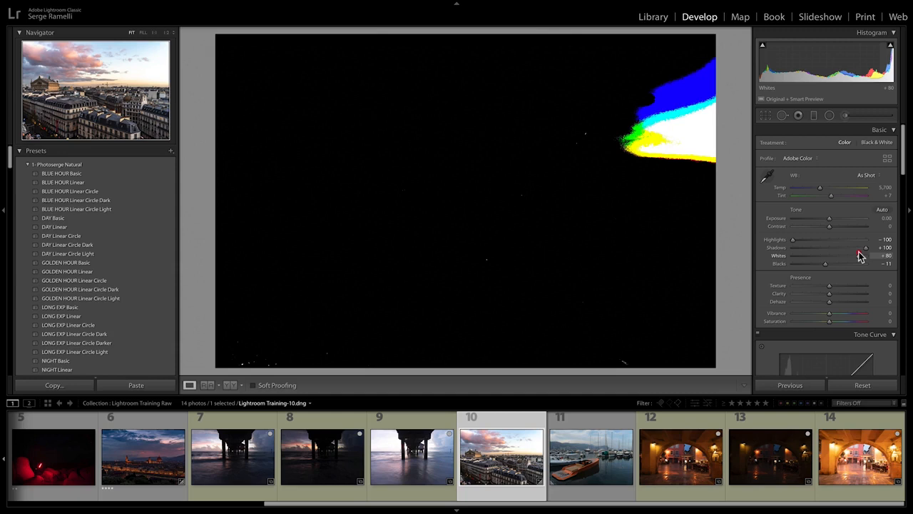
pyautogui.moveTo(860, 256); pyautogui.dragTo(859, 257)
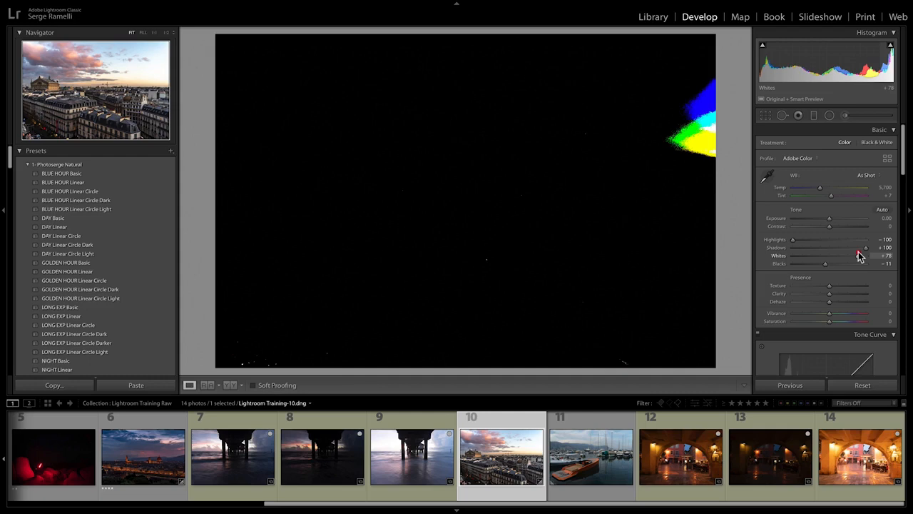
pyautogui.moveTo(859, 253); pyautogui.dragTo(861, 257)
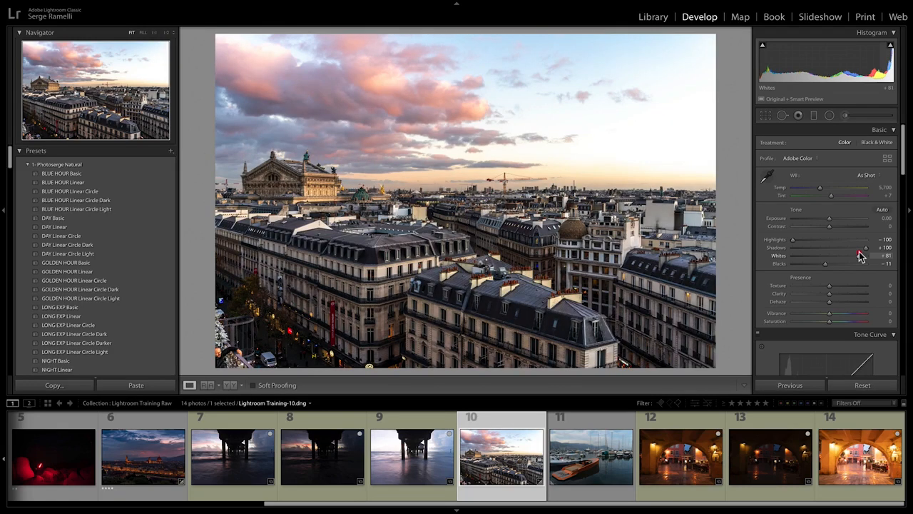
pyautogui.moveTo(860, 256)
pyautogui.mouseDown()
pyautogui.moveTo(842, 256)
pyautogui.moveTo(853, 259)
pyautogui.mouseUp()
pyautogui.moveTo(854, 257); pyautogui.dragTo(855, 258)
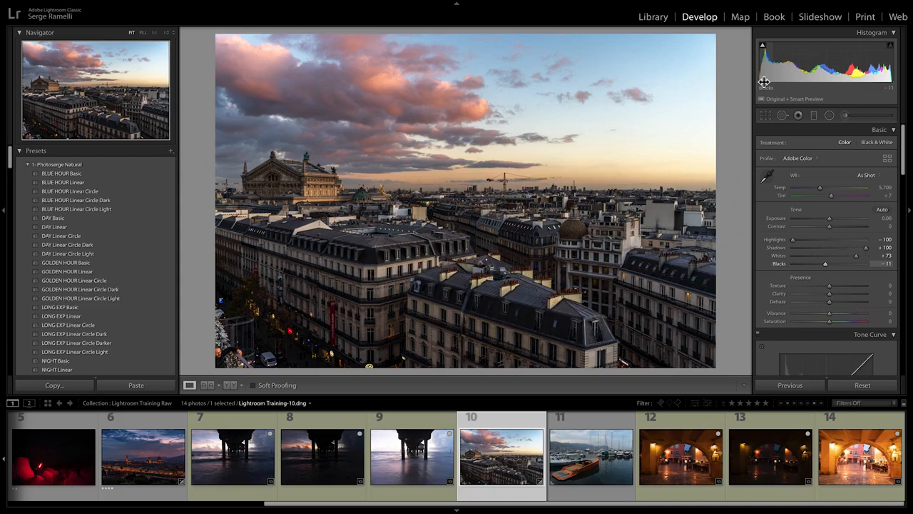
# Step: Compare the photo before and after the tone adjustments
pyautogui.press('alt')
pyautogui.press('\\')
pyautogui.press('\\')
pyautogui.press('\\')
pyautogui.press('\\')
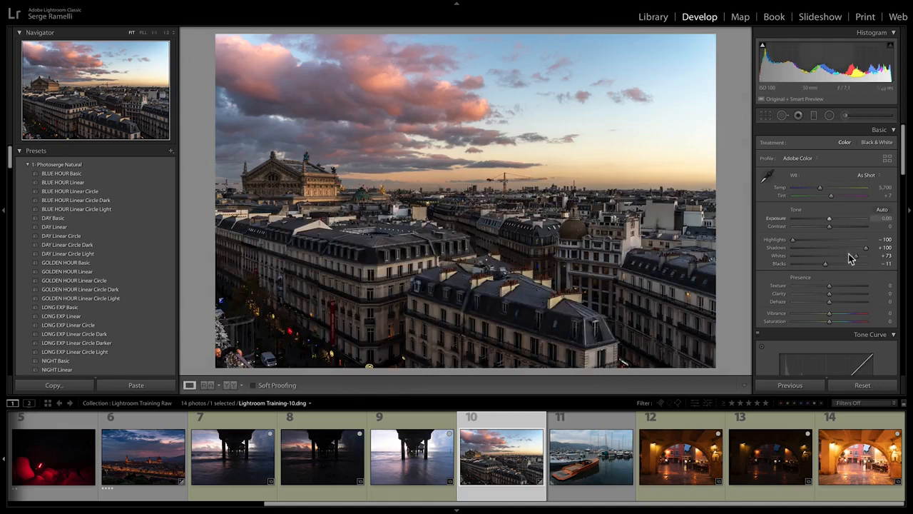
# Step: Reset the photo's edits and set Shadows +100, Highlights −100, Blacks −16, Whites +76, Contrast +27 and Exposure +0.10
pyautogui.click(868, 385)
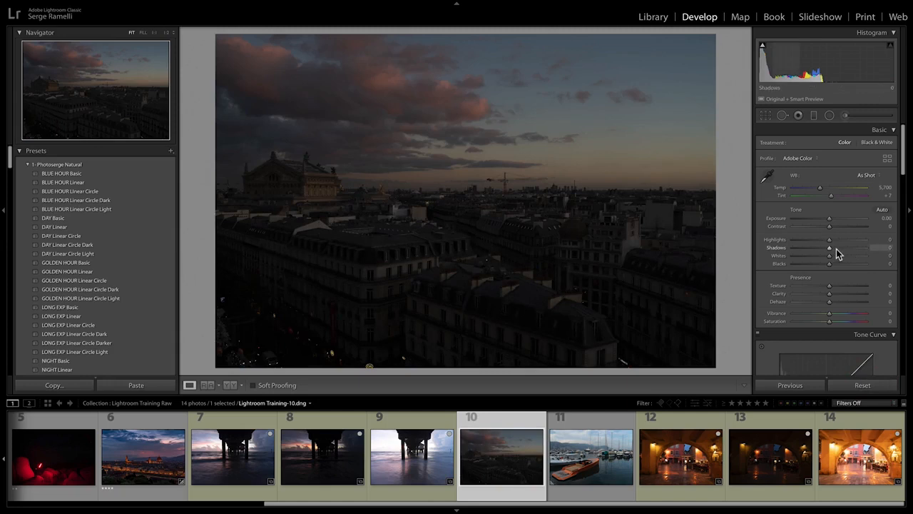
pyautogui.moveTo(838, 248); pyautogui.dragTo(891, 248)
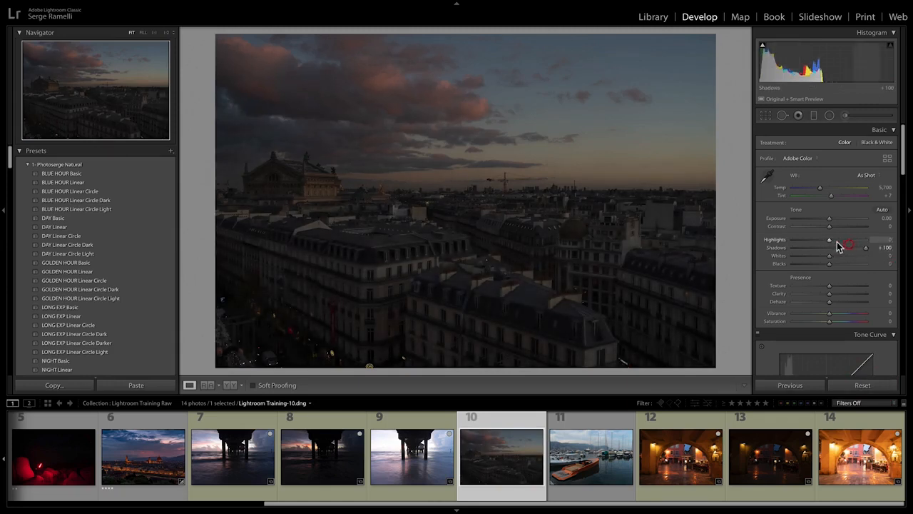
pyautogui.moveTo(828, 239); pyautogui.dragTo(793, 240)
pyautogui.moveTo(828, 264); pyautogui.dragTo(823, 264)
pyautogui.moveTo(829, 255); pyautogui.dragTo(831, 256)
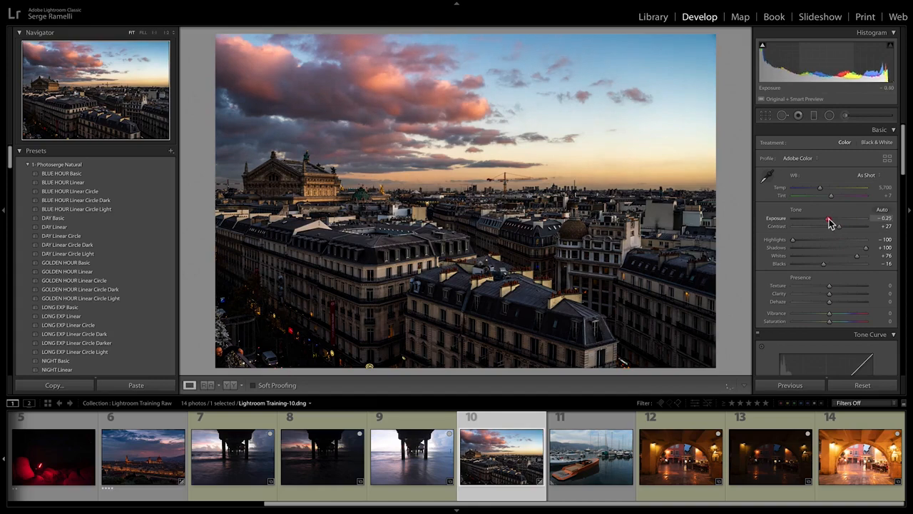
pyautogui.moveTo(830, 223); pyautogui.dragTo(830, 217)
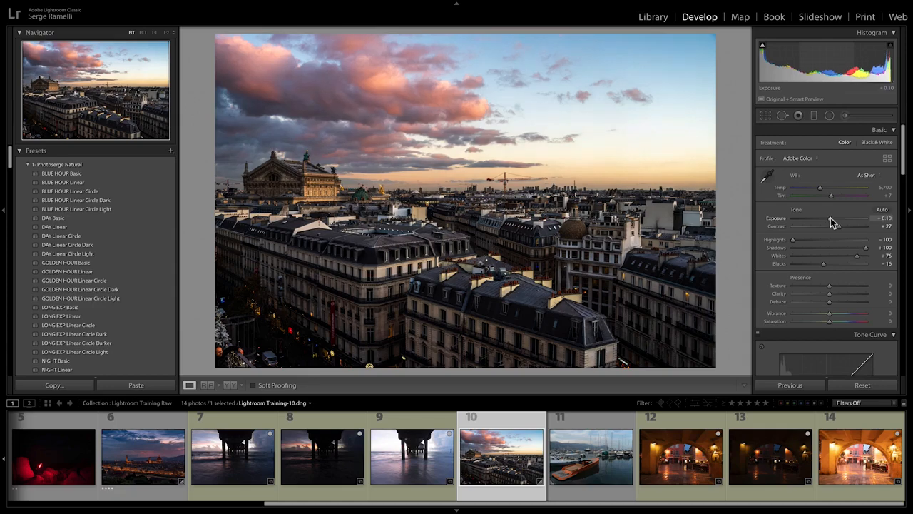
# Step: Readjust Whites to +71 and Blacks to −12 while previewing clipping
pyautogui.keyDown('alt'); pyautogui.click(823, 264); pyautogui.keyUp('alt')
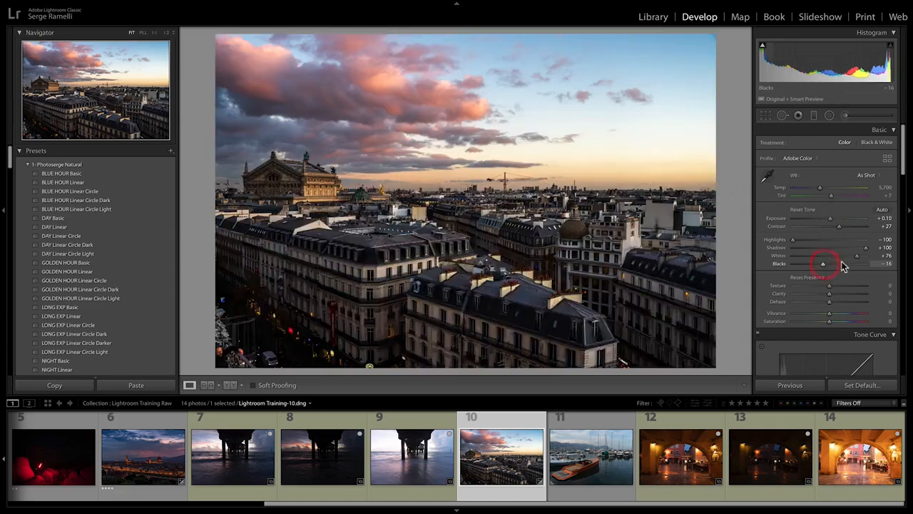
pyautogui.moveTo(823, 264); pyautogui.dragTo(821, 264)
pyautogui.keyDown('alt'); pyautogui.click(857, 256); pyautogui.keyUp('alt')
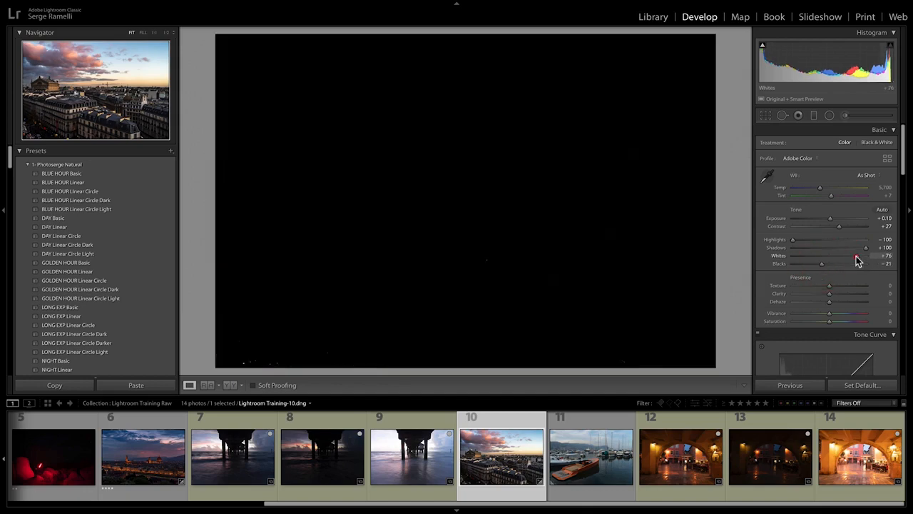
pyautogui.moveTo(857, 256)
pyautogui.mouseDown()
pyautogui.moveTo(817, 268)
pyautogui.moveTo(856, 258)
pyautogui.mouseUp()
pyautogui.keyDown('alt'); pyautogui.click(821, 264); pyautogui.keyUp('alt')
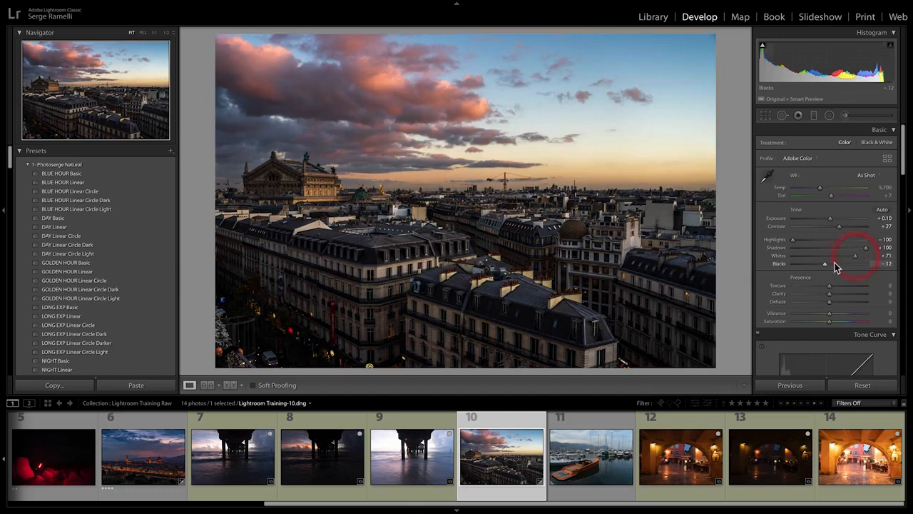
# Step: Set Exposure to 0.00, Blacks to −10 and Whites to +75
pyautogui.moveTo(831, 219); pyautogui.dragTo(830, 219)
pyautogui.press('alt')
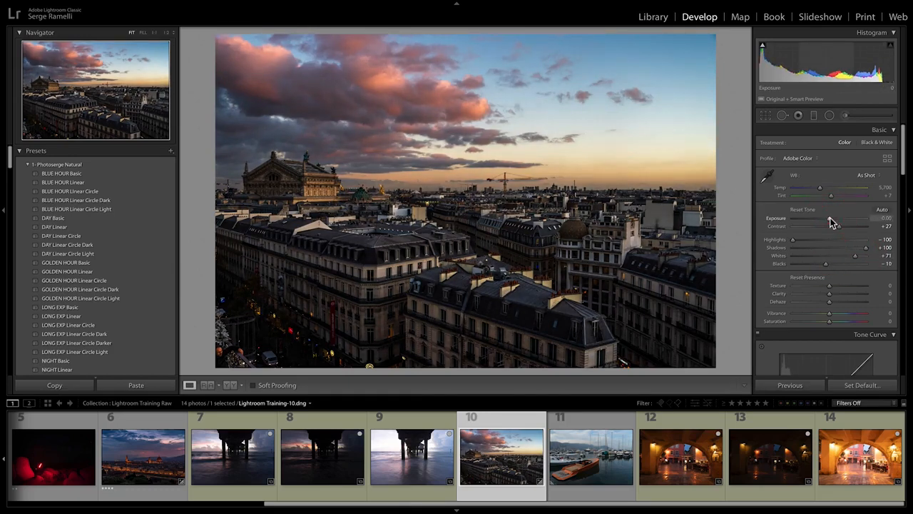
pyautogui.keyDown('alt'); pyautogui.click(831, 219); pyautogui.keyUp('alt')
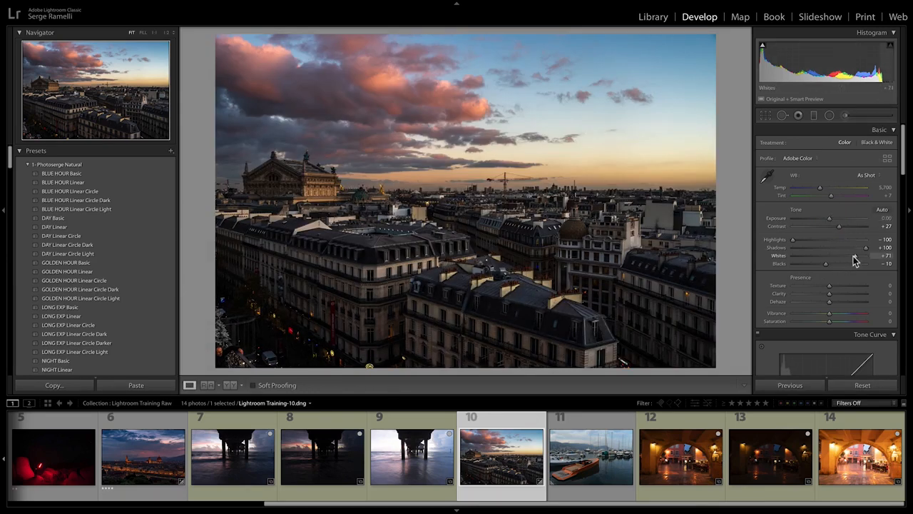
pyautogui.moveTo(854, 257); pyautogui.dragTo(854, 261)
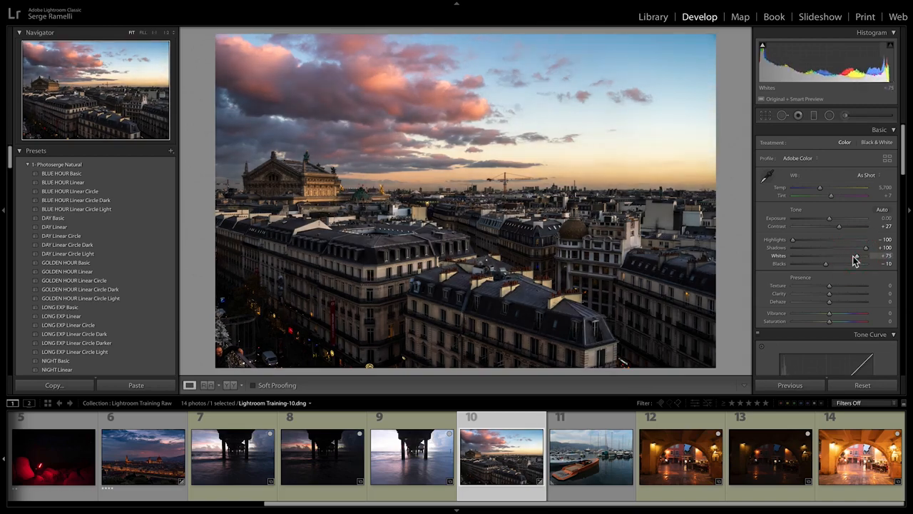